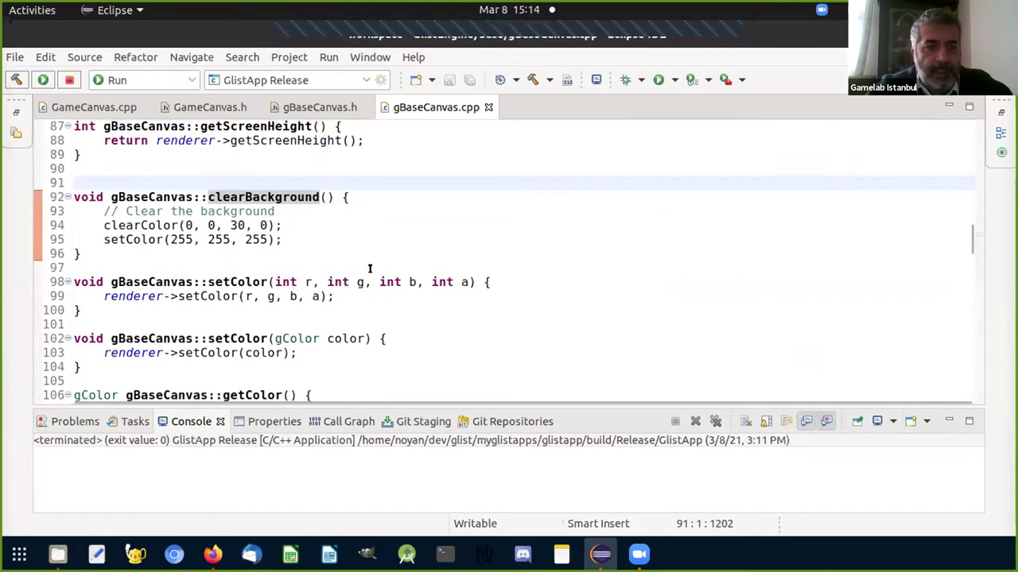
Review the setup, update, draw and input-event functions in GameCanvas.cpp
left_click(94, 107)
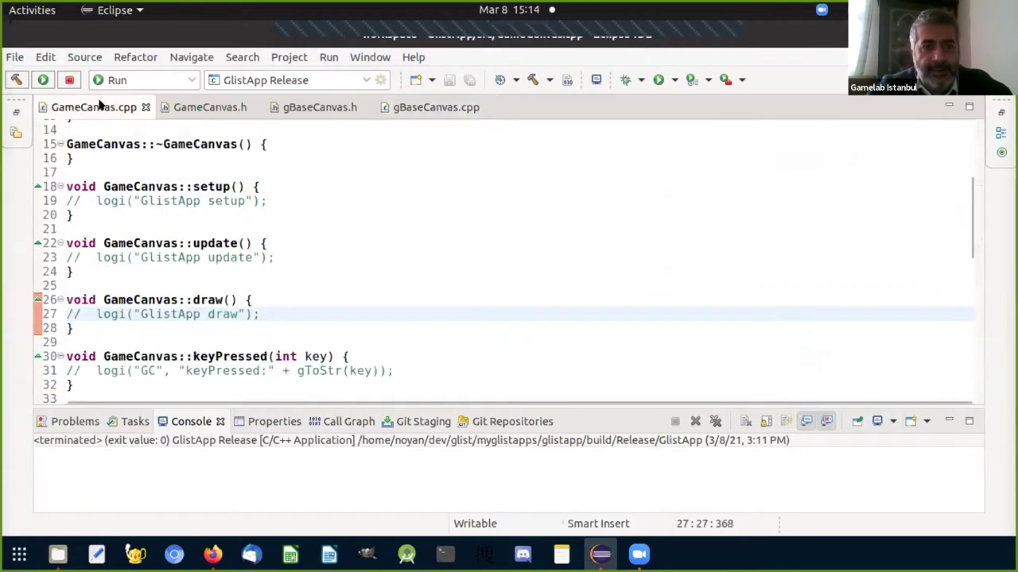
scroll(425, 268, "down", 4)
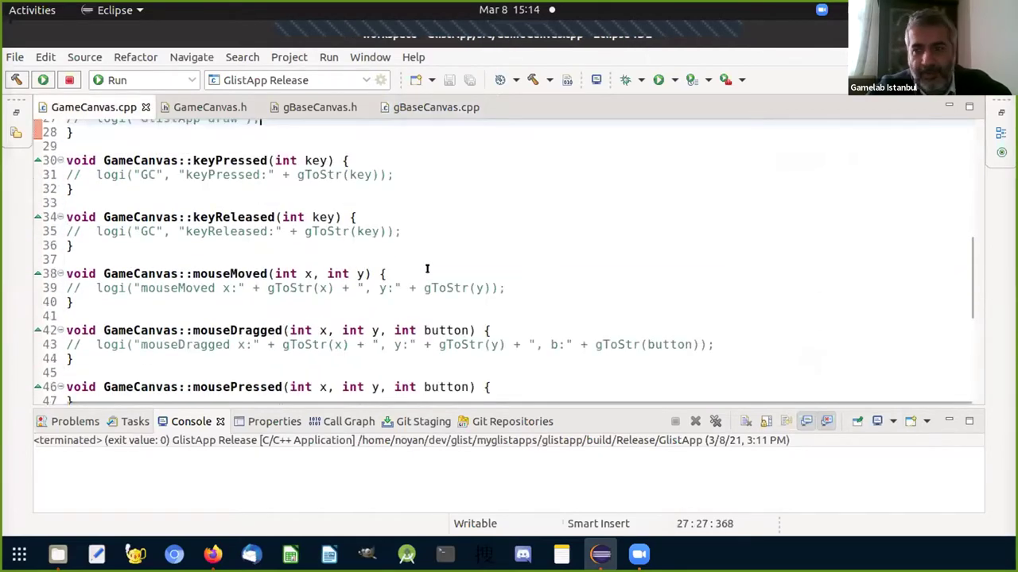
scroll(426, 268, "up", 3)
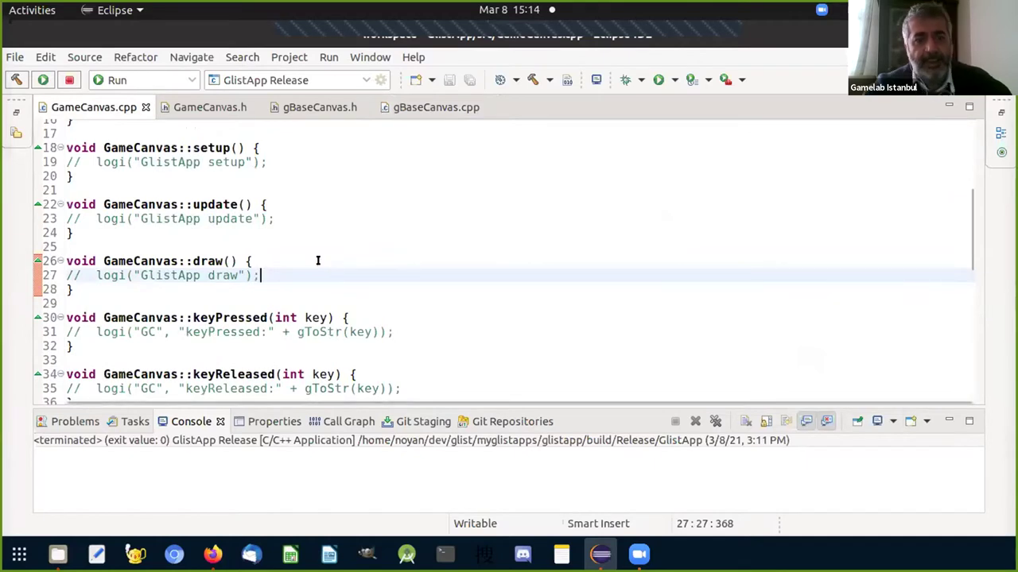
Examine the clearBackground function in gBaseCanvas.cpp, including the values in its clearColor and setColor calls
left_click(432, 107)
left_click_drag(208, 197, 283, 239)
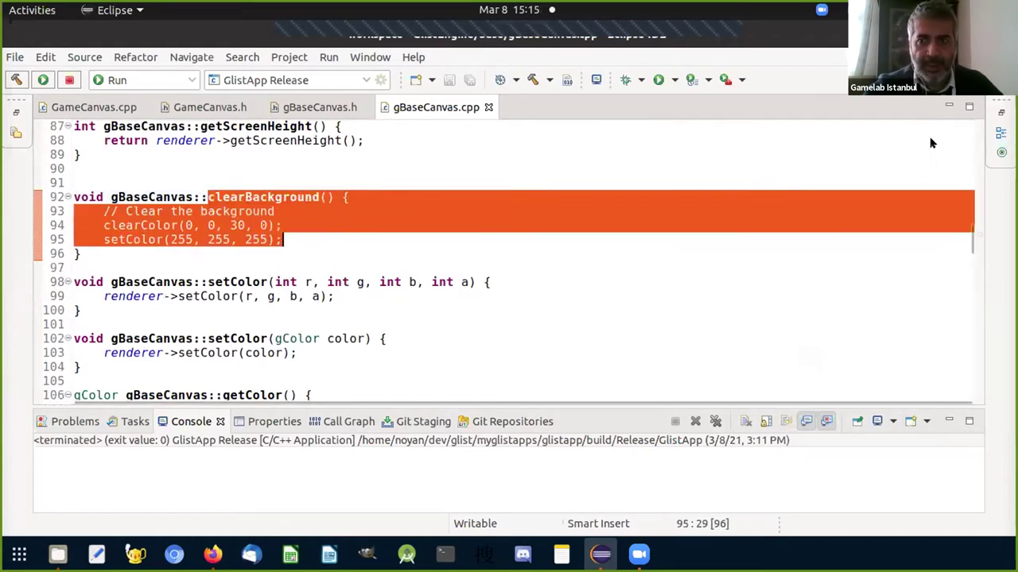
left_click(285, 245)
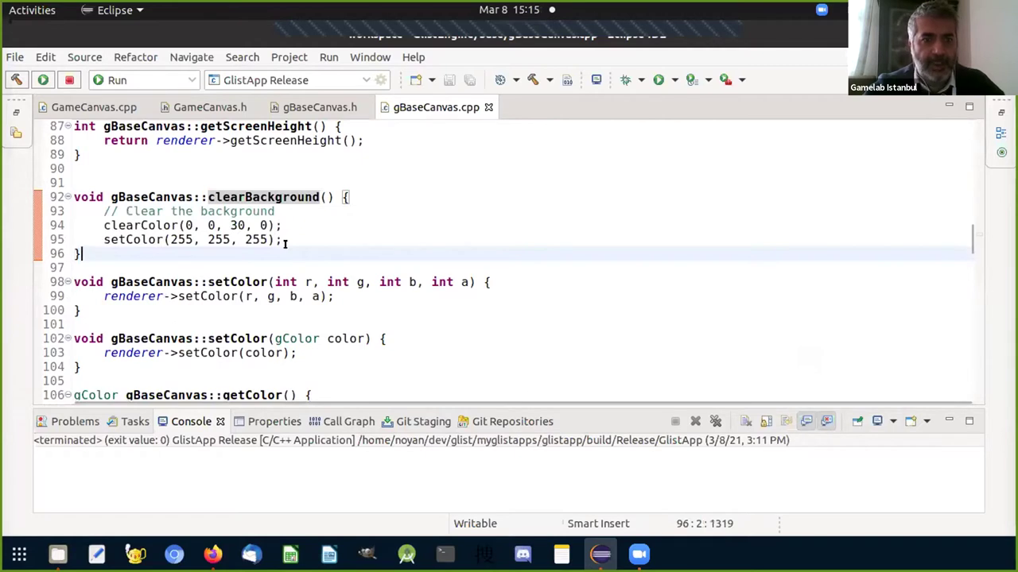
left_click_drag(101, 225, 283, 226)
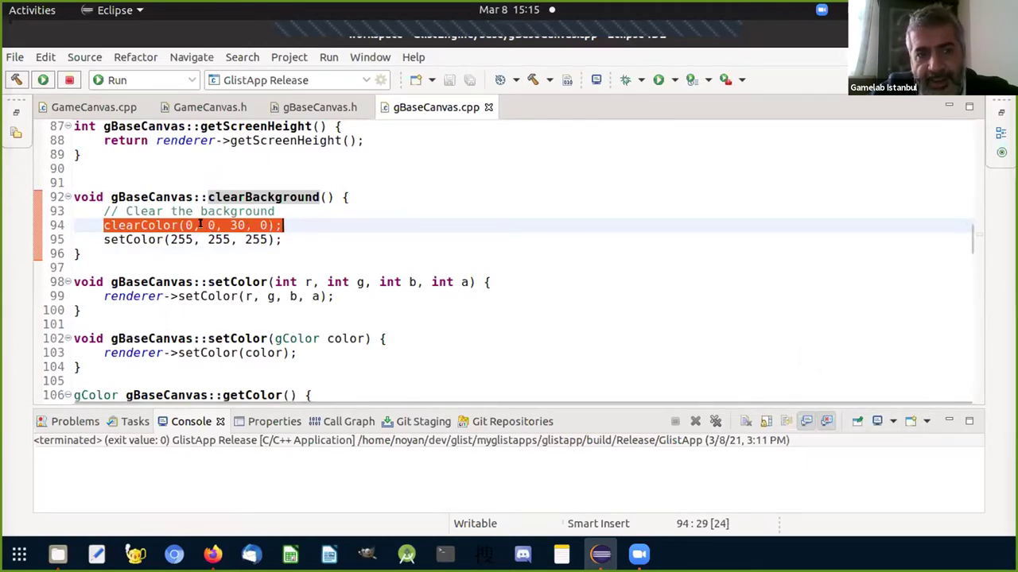
left_click(231, 225)
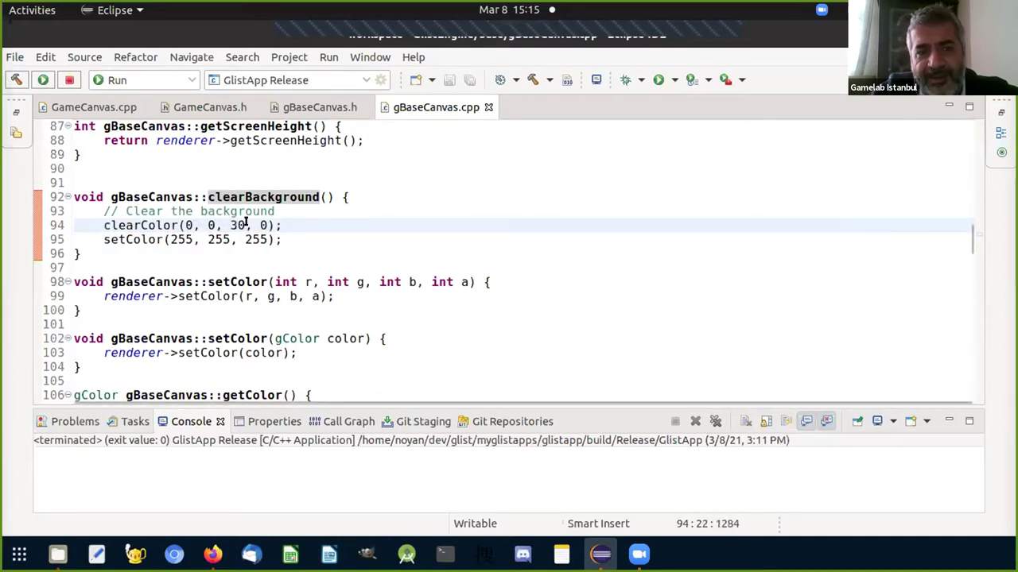
double_click(237, 225)
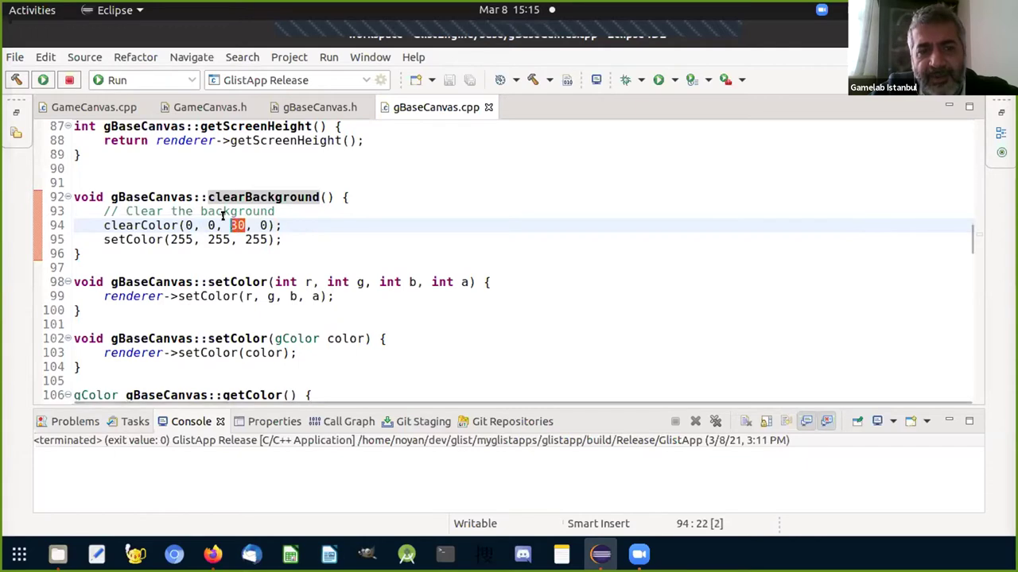
key("Left")
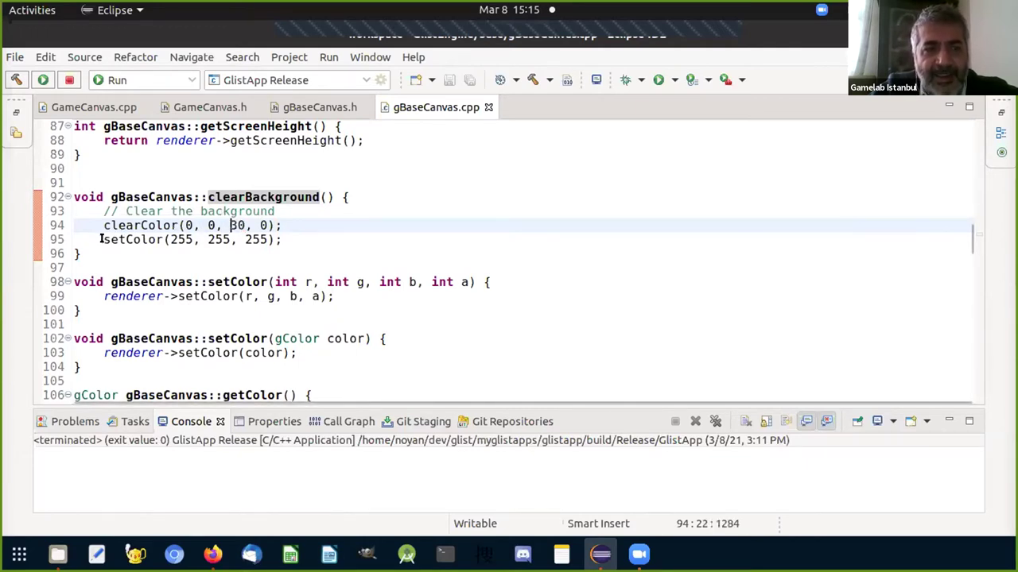
left_click_drag(103, 240, 283, 240)
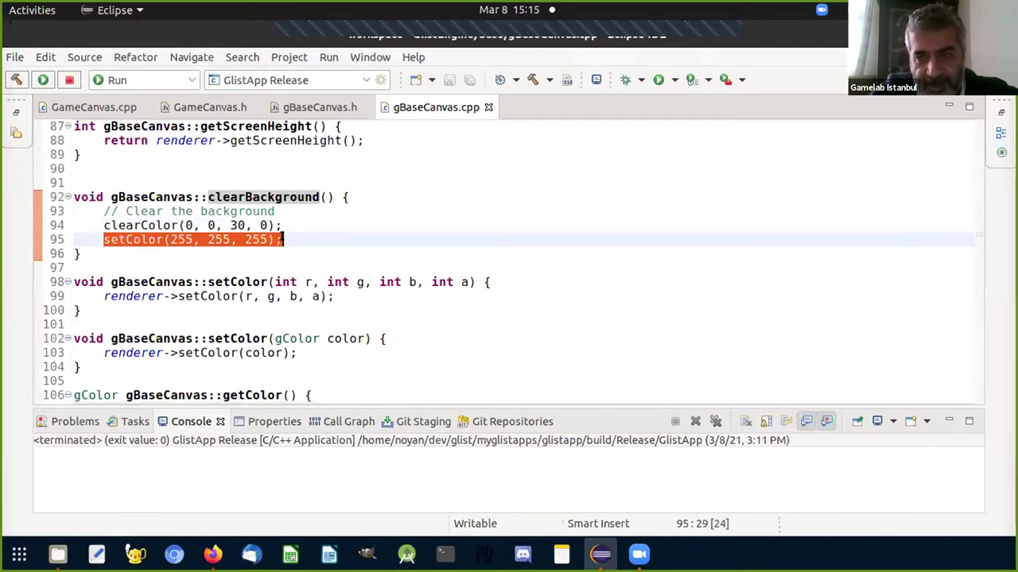
left_click(284, 240)
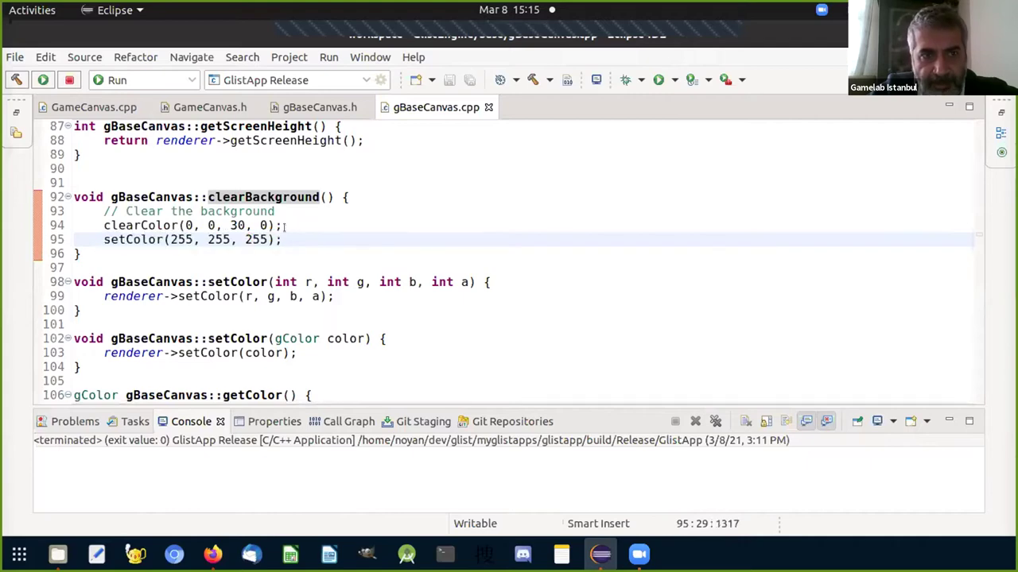
Bring GameCanvas.cpp back up, hide the open windows and locate arkaplan1.jpg and erkek_tufek_00.png on the desktop
left_click(113, 105)
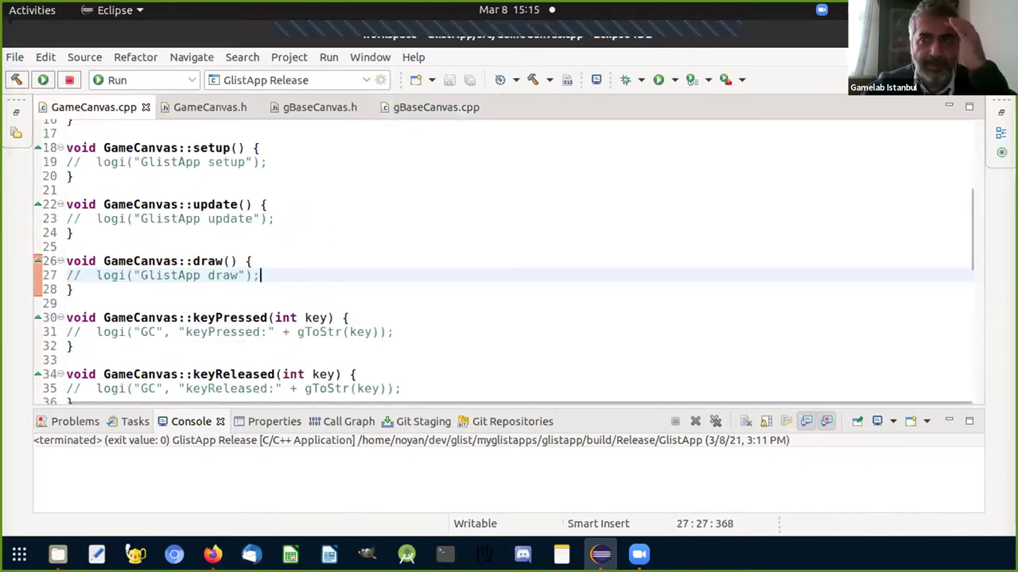
key("super+h")
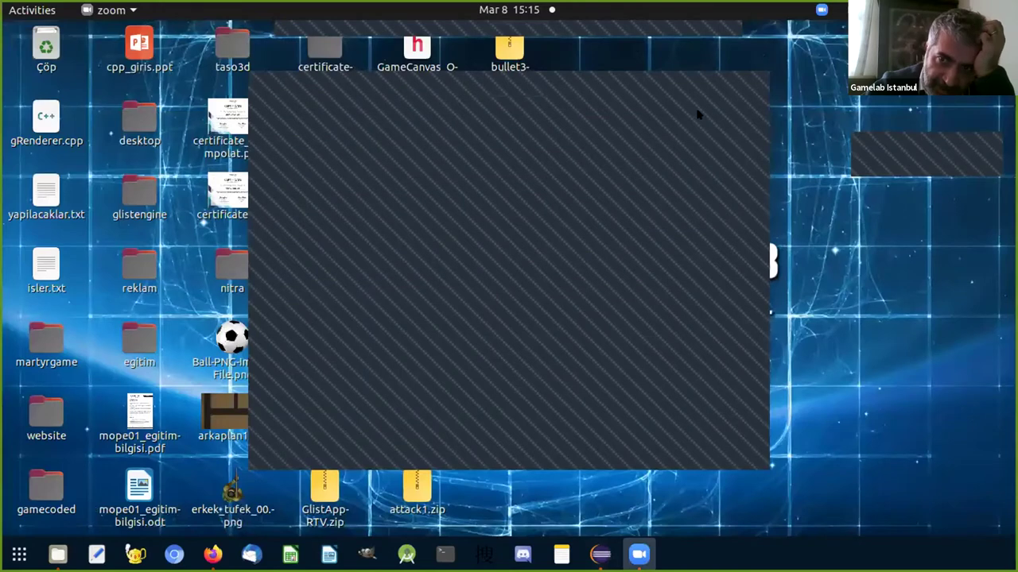
key("super+h")
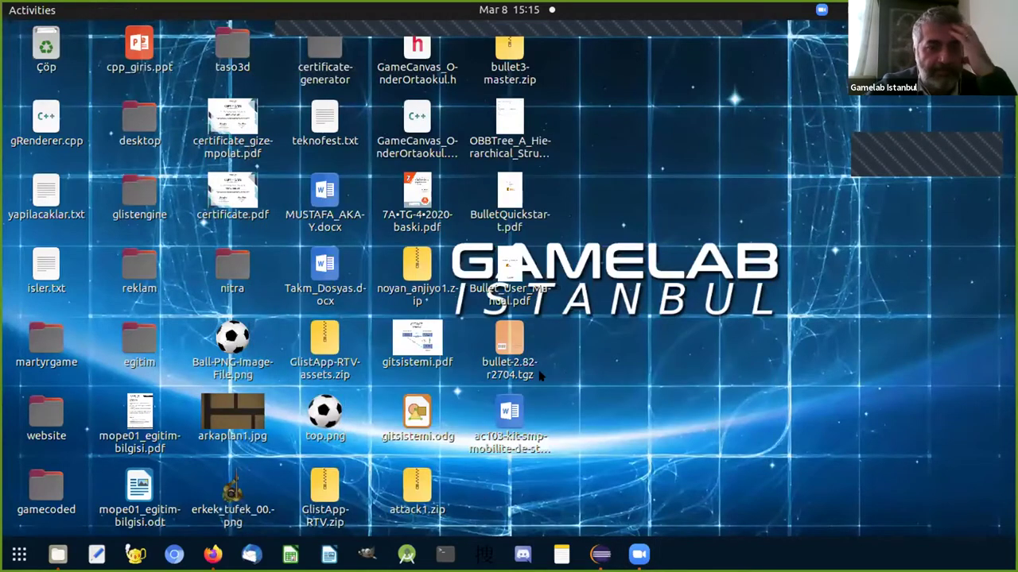
left_click(243, 425)
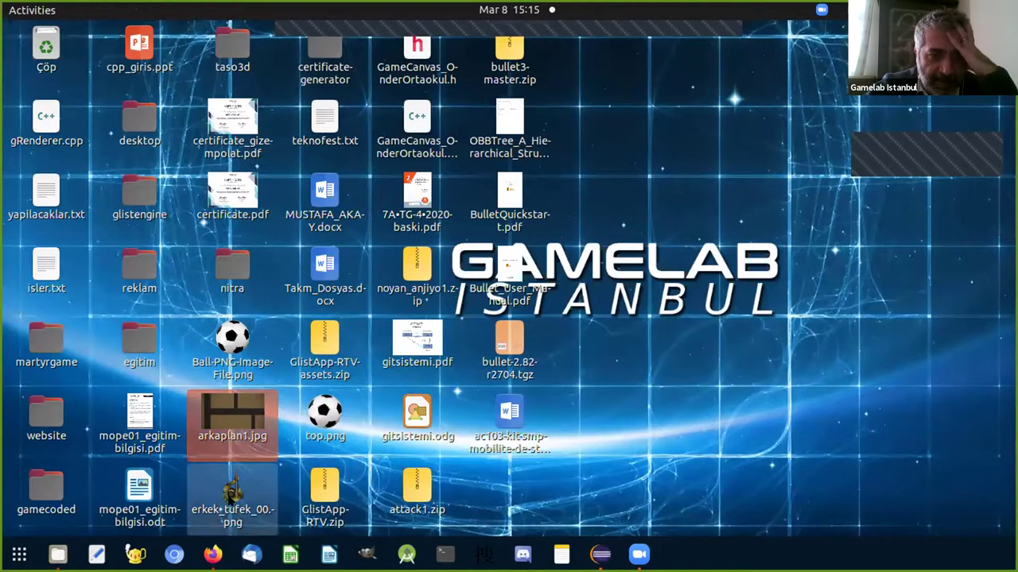
left_click(230, 500)
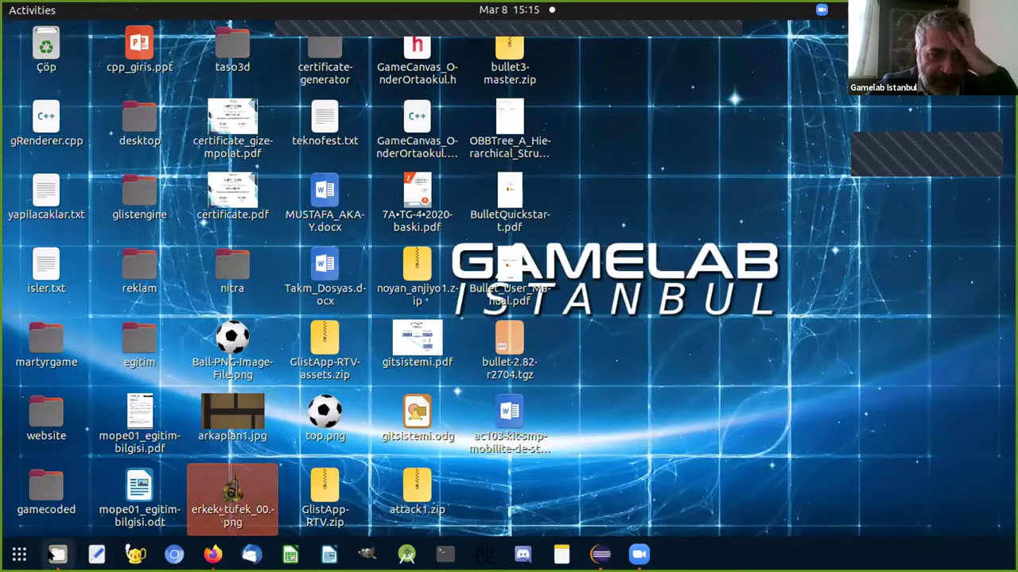
Switch to the file manager, move its window clear of the desktop images and open the dev/glist folder in Home
left_click(56, 554)
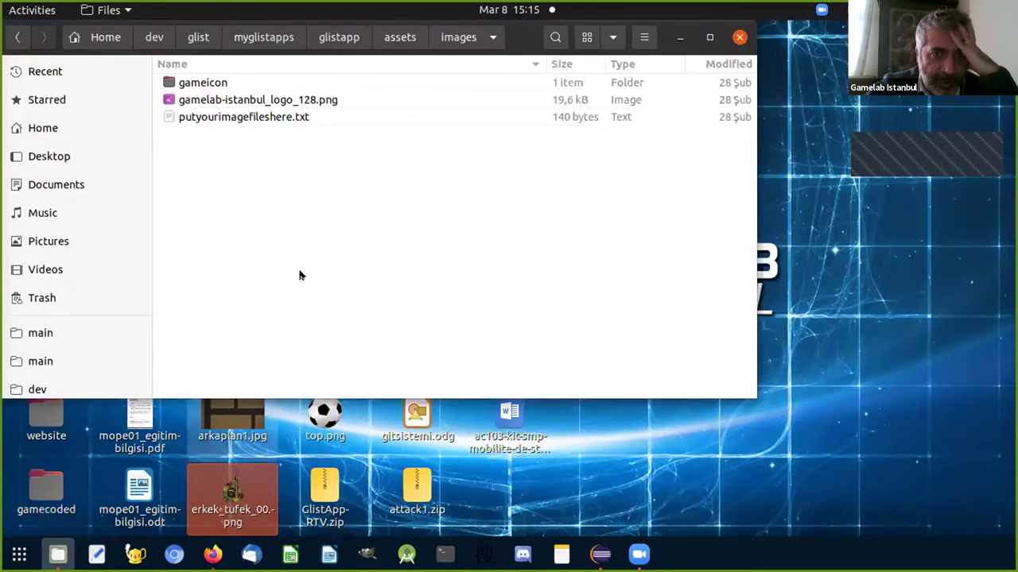
left_click_drag(529, 46, 868, 88)
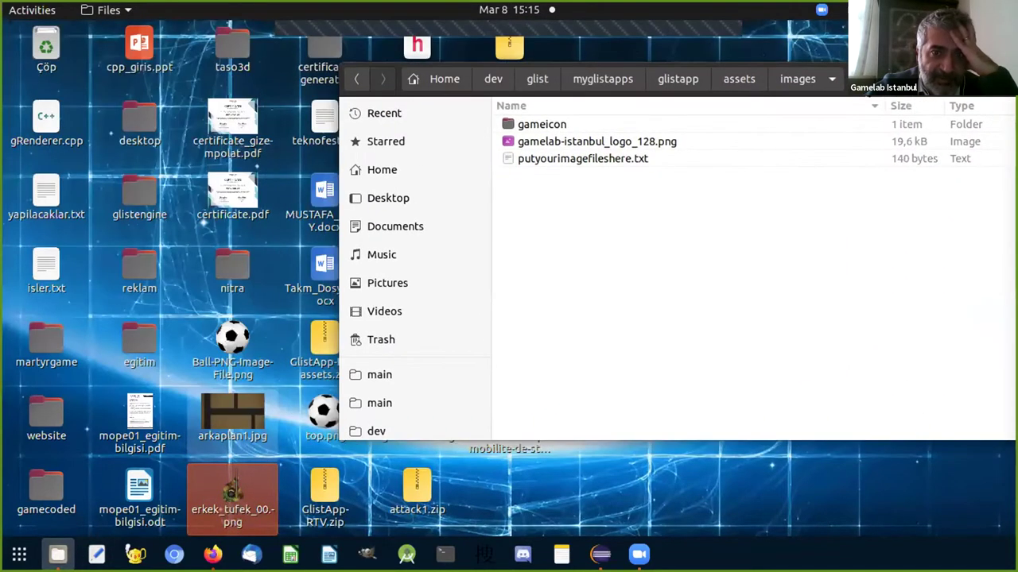
left_click(495, 79)
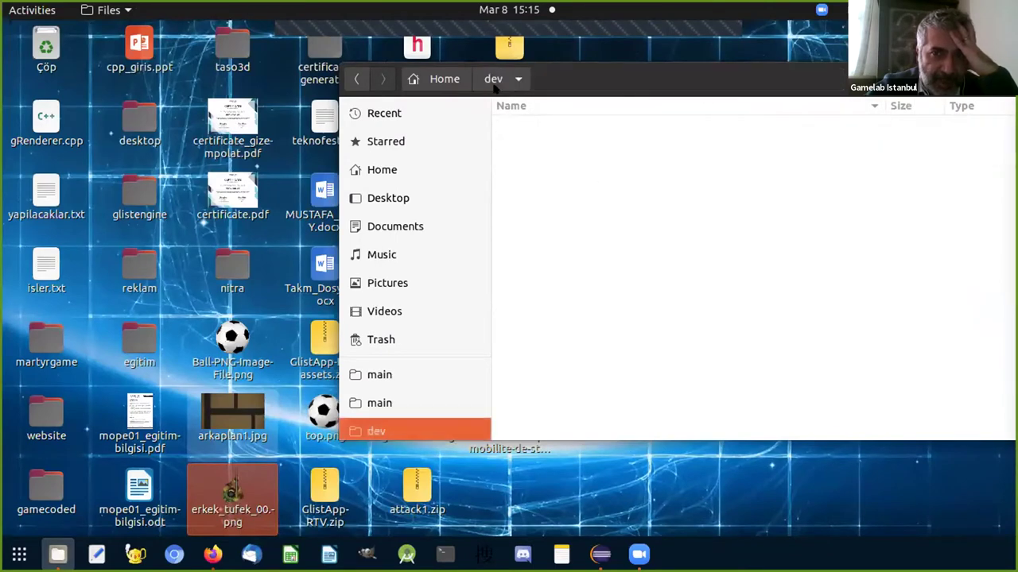
left_click(442, 79)
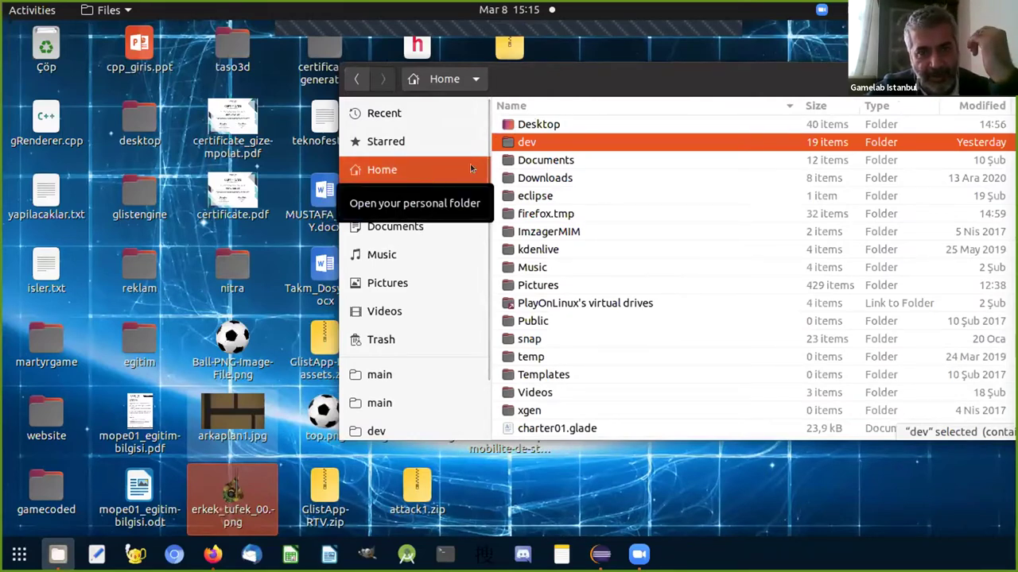
double_click(507, 143)
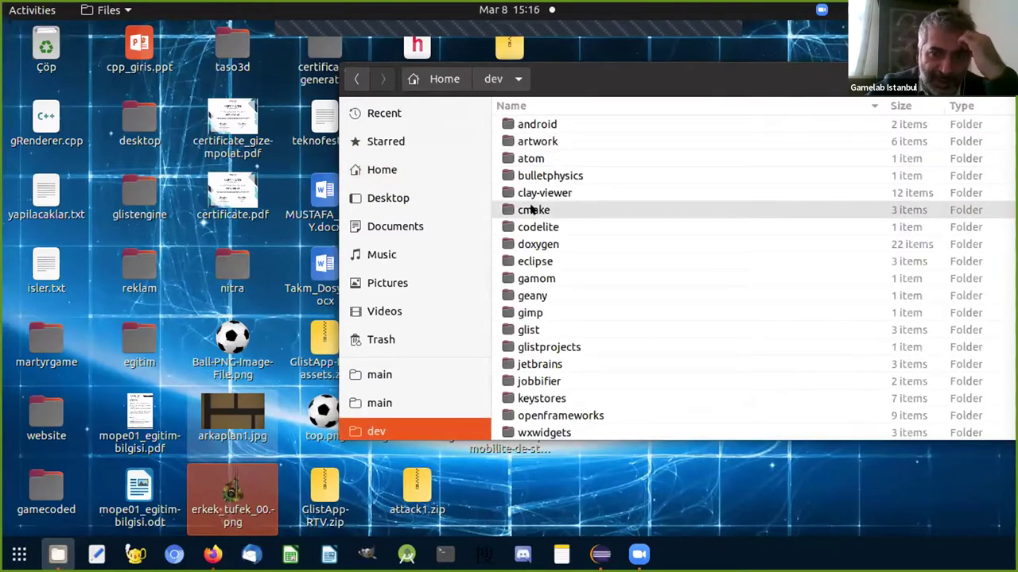
double_click(528, 330)
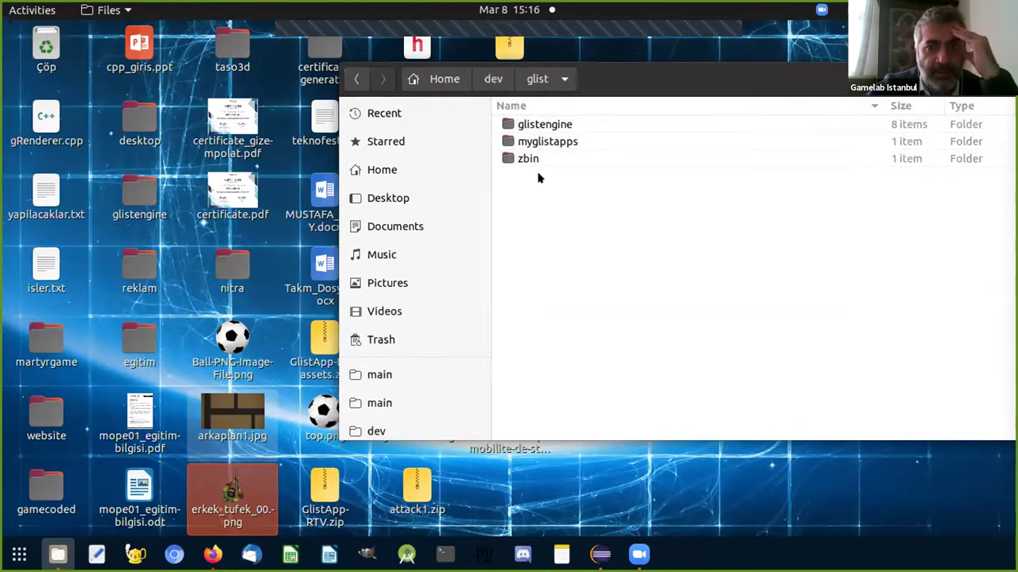
Select the glistengine, myglistapps and zbin folders one by one to review the glist folder's structure
left_click(542, 125)
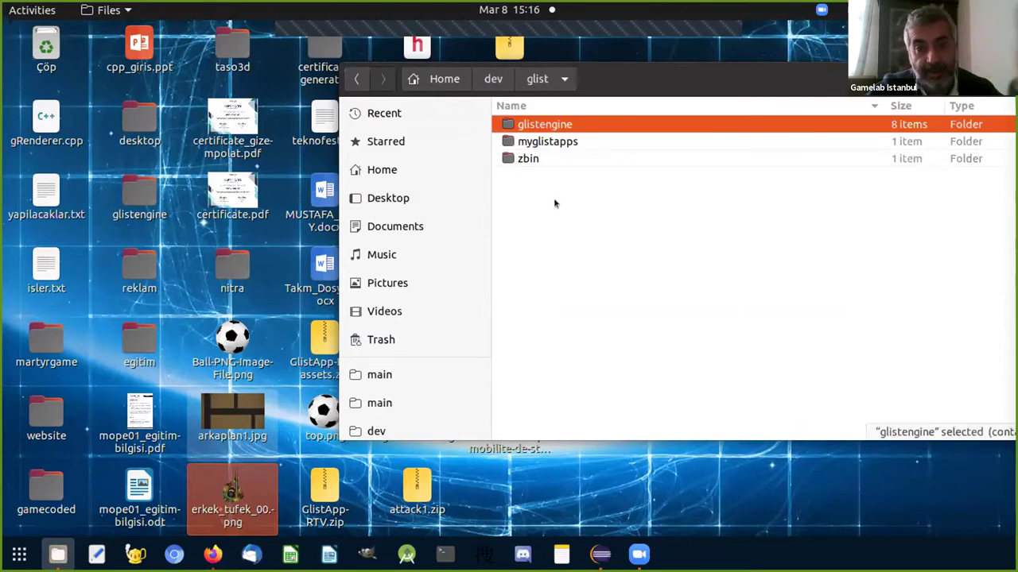
left_click(545, 141)
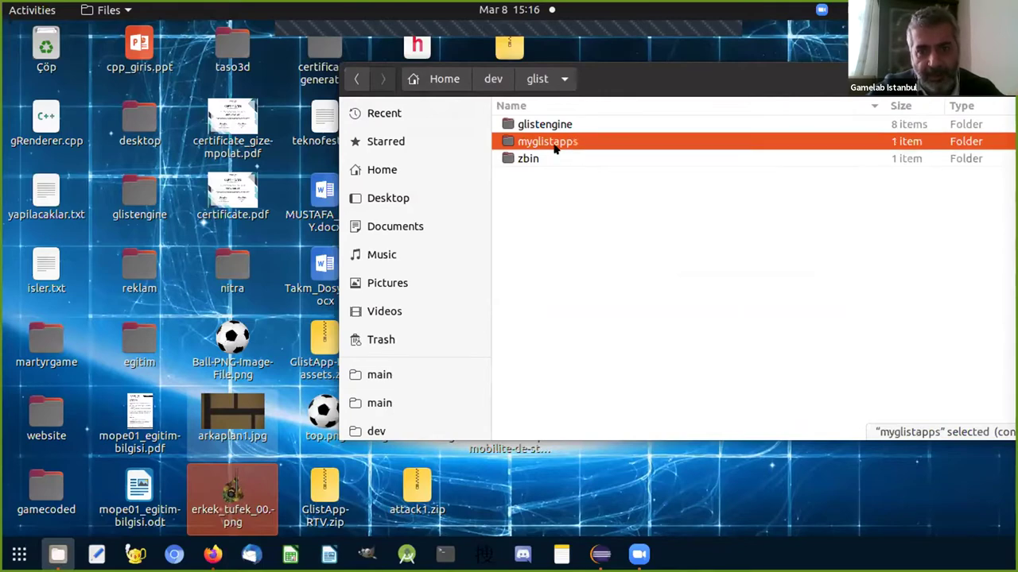
left_click(528, 159)
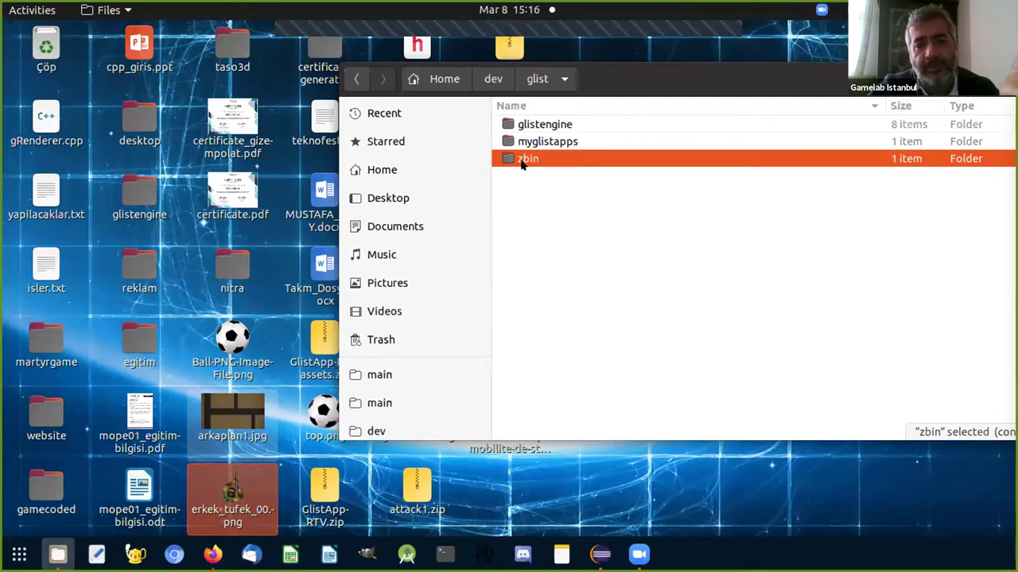
left_click(546, 122)
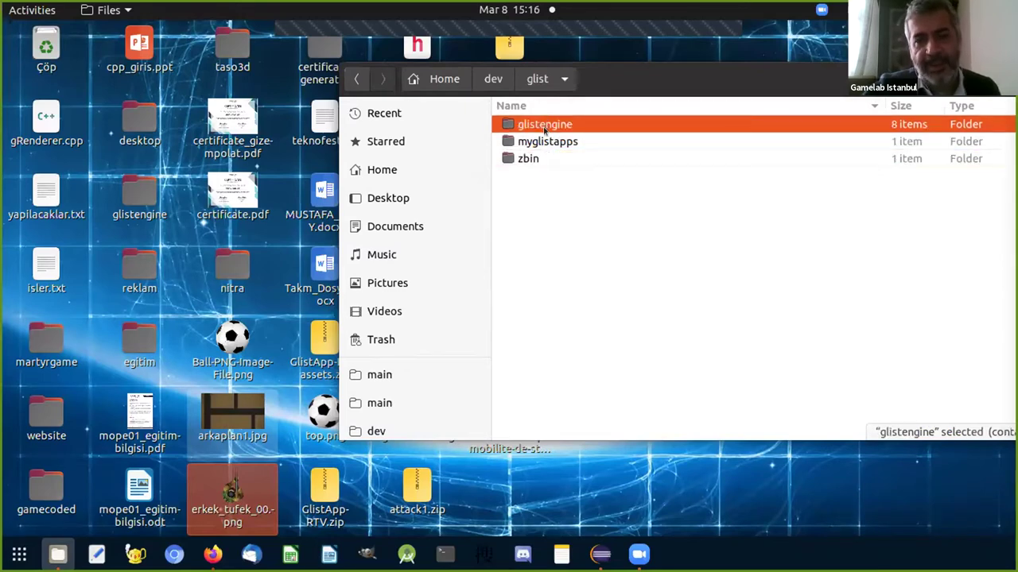
left_click(546, 140)
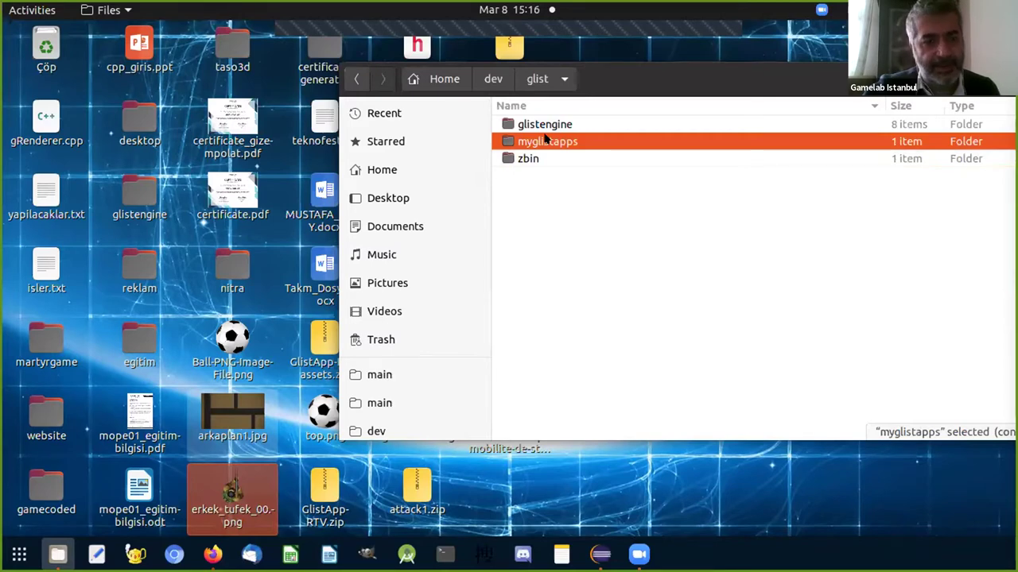
Open the glistapp project folder inside myglistapps and view the source files in its src folder
double_click(546, 141)
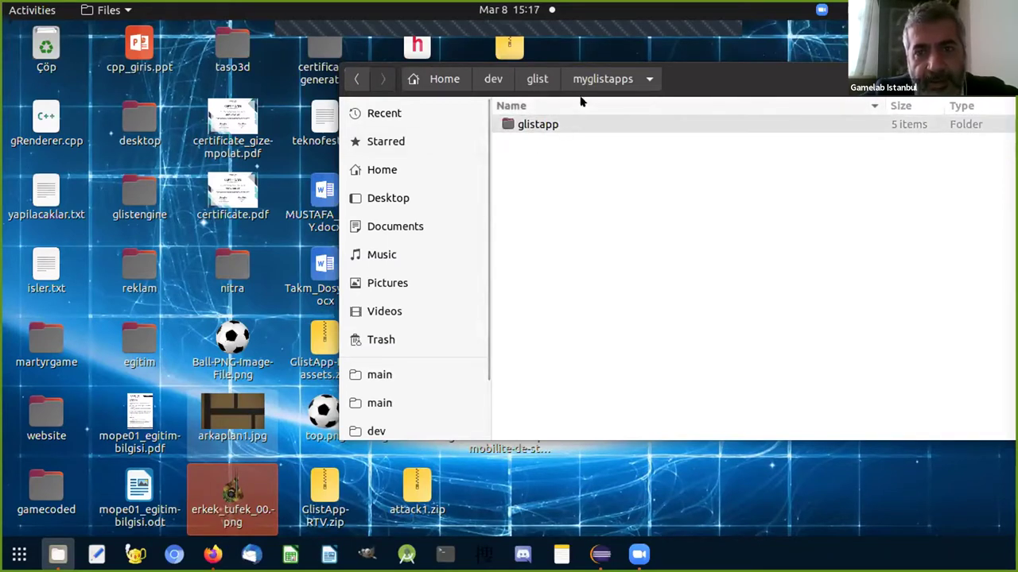
double_click(545, 121)
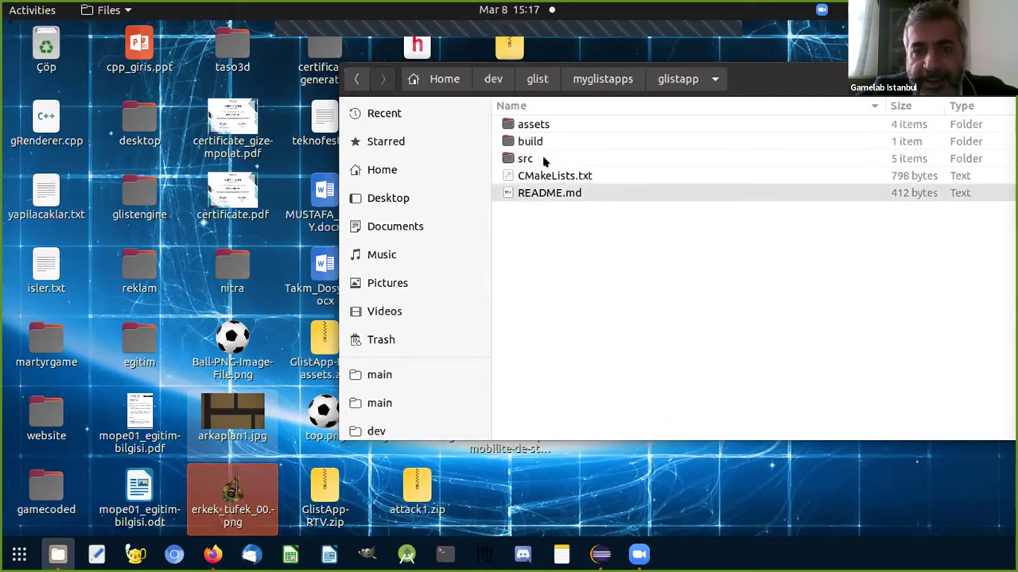
left_click(562, 176)
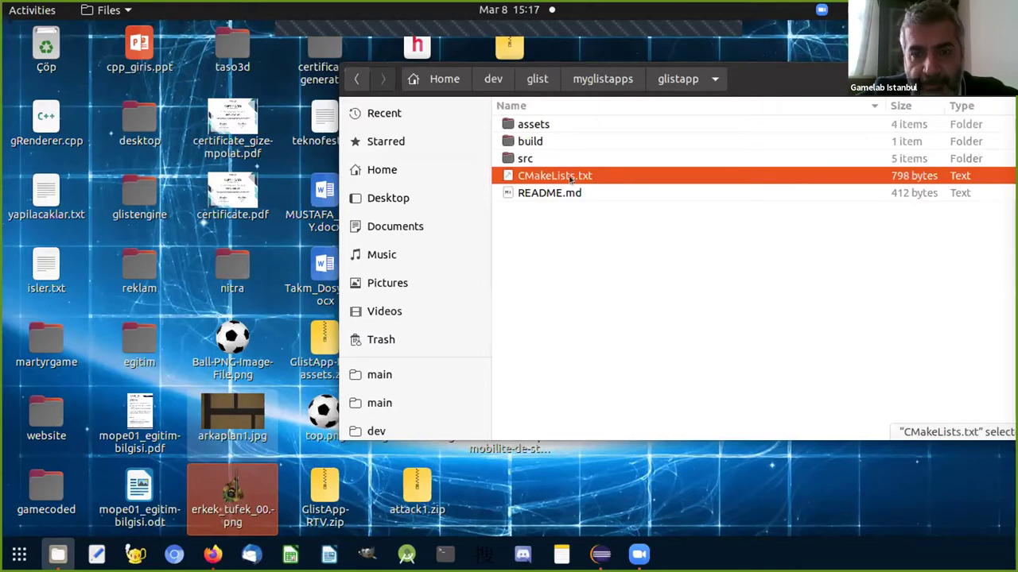
left_click(531, 160)
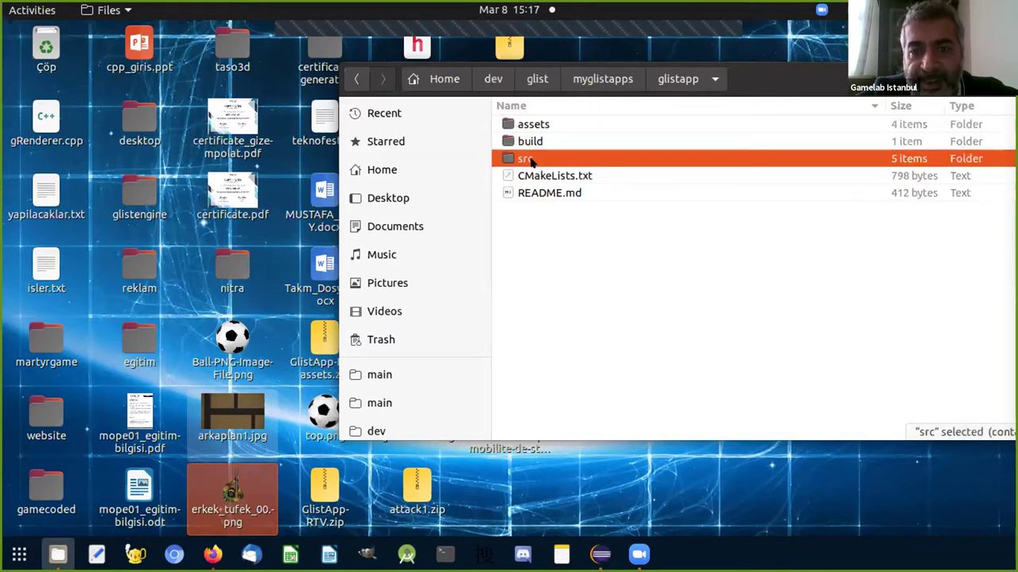
double_click(531, 159)
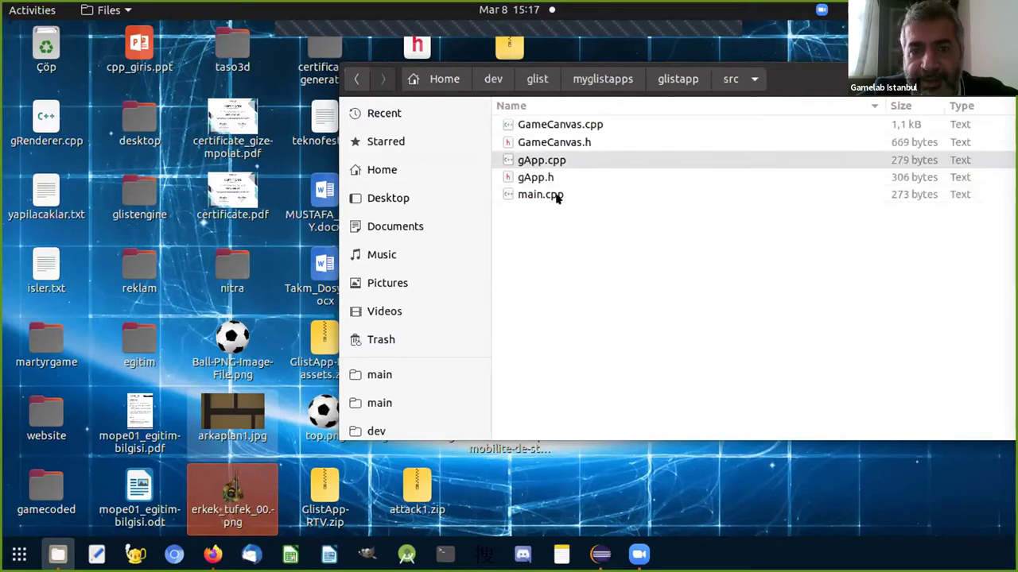
Look through the glistapp project's assets folder and return to the glistapp folder
left_click(677, 78)
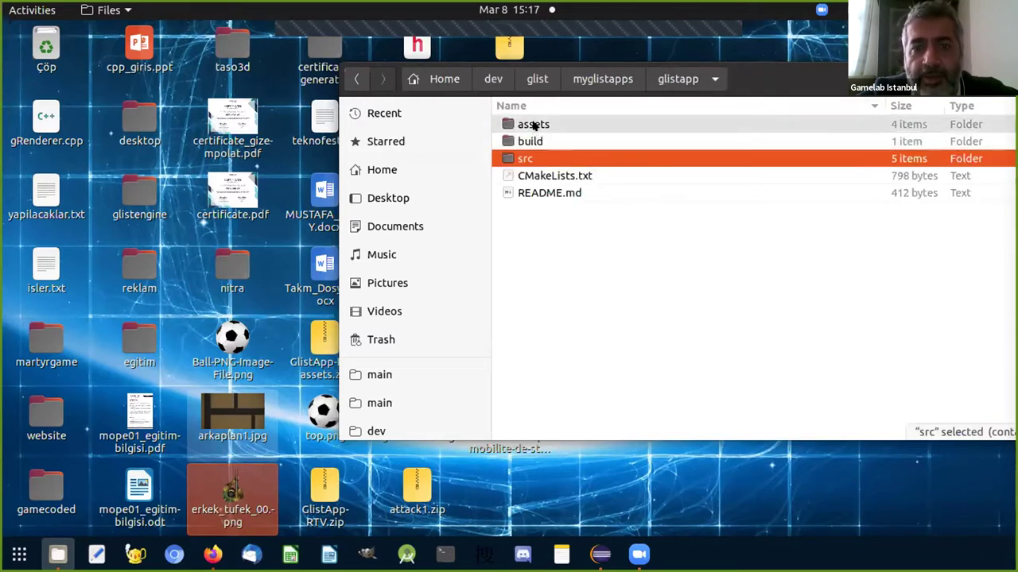
double_click(531, 125)
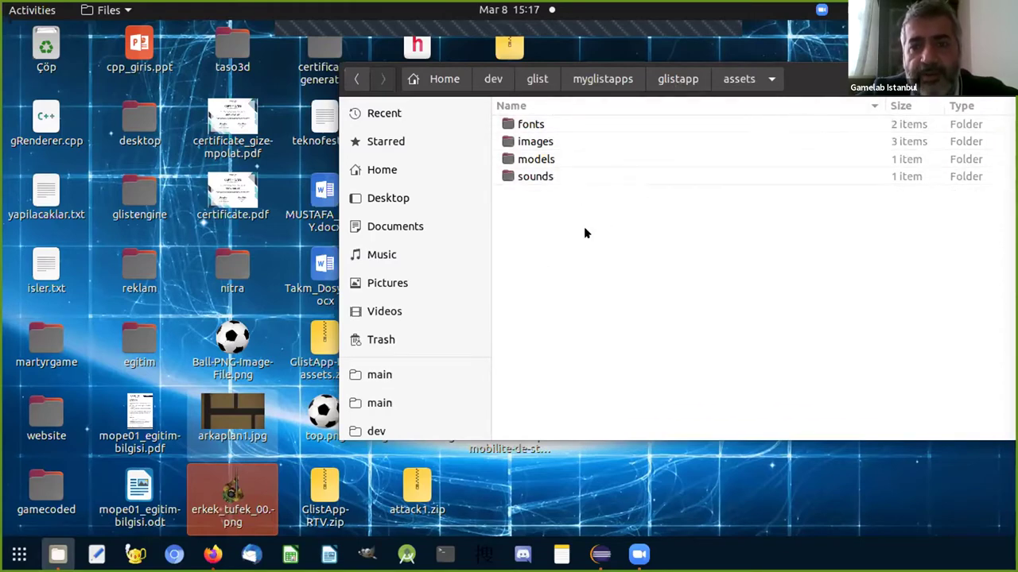
left_click(674, 81)
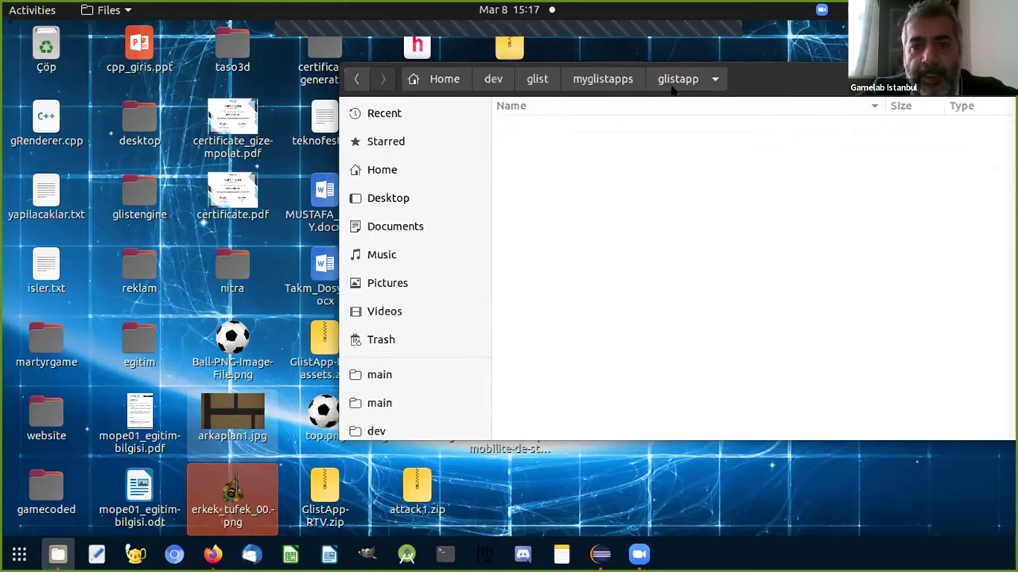
Open the images folder inside the glistapp project's assets folder and select the gamelab-istanbul_logo_128.png image
left_click(544, 141)
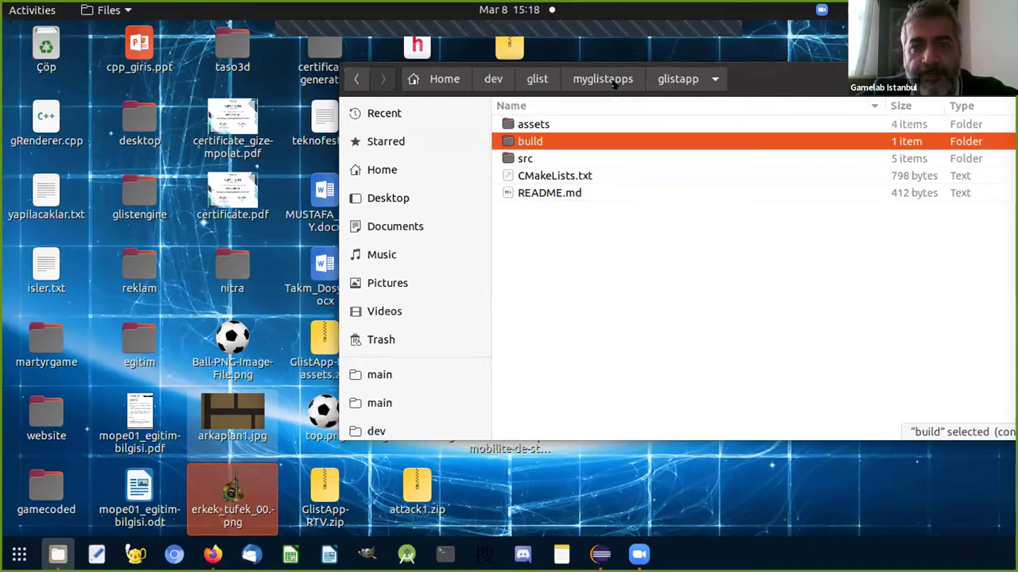
double_click(569, 121)
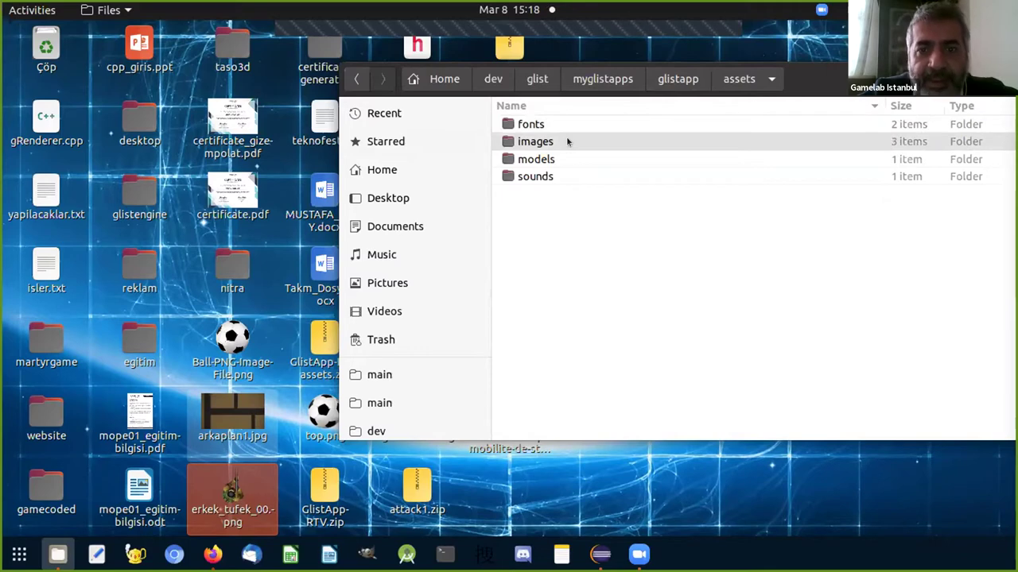
double_click(567, 140)
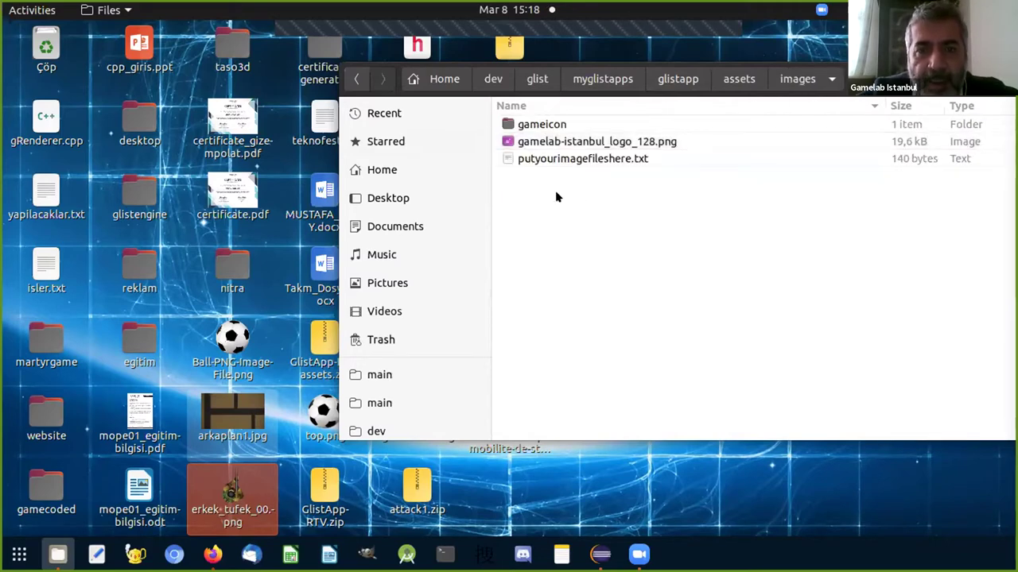
left_click(556, 140)
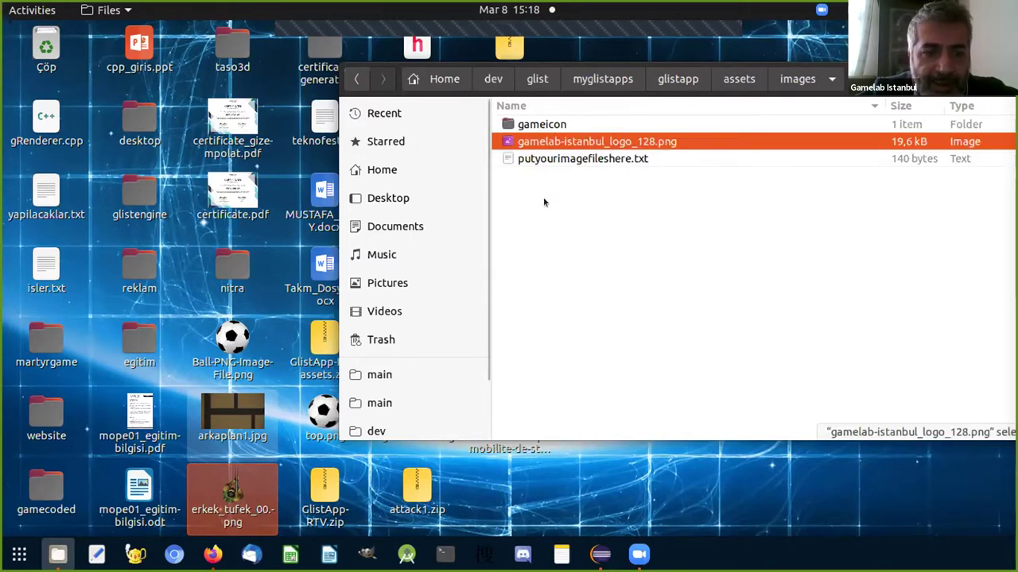
Copy arkaplan1.jpg and erkek_tufek_00.png from the desktop into the project's assets/images folder
left_click(223, 428)
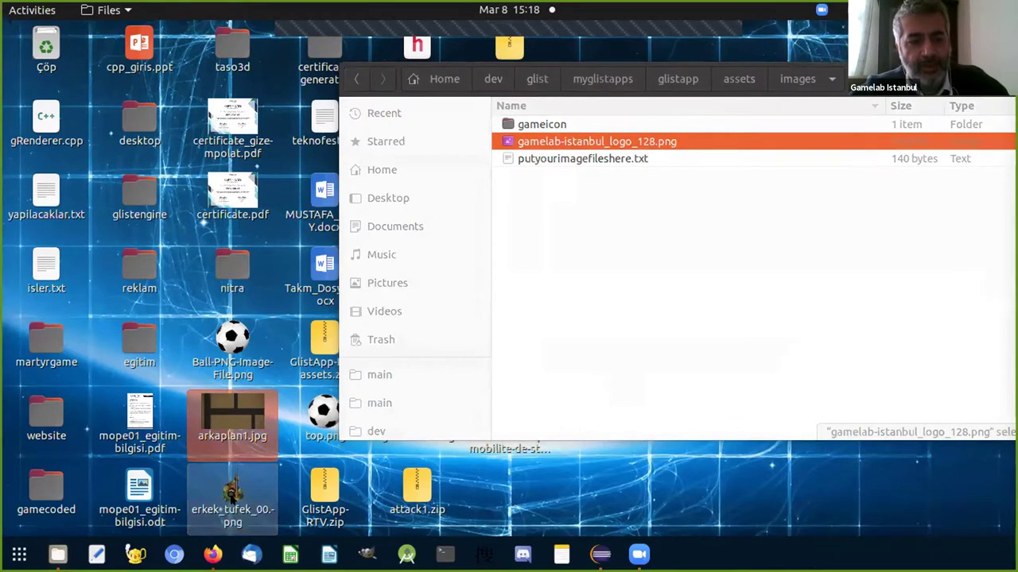
right_click(223, 428)
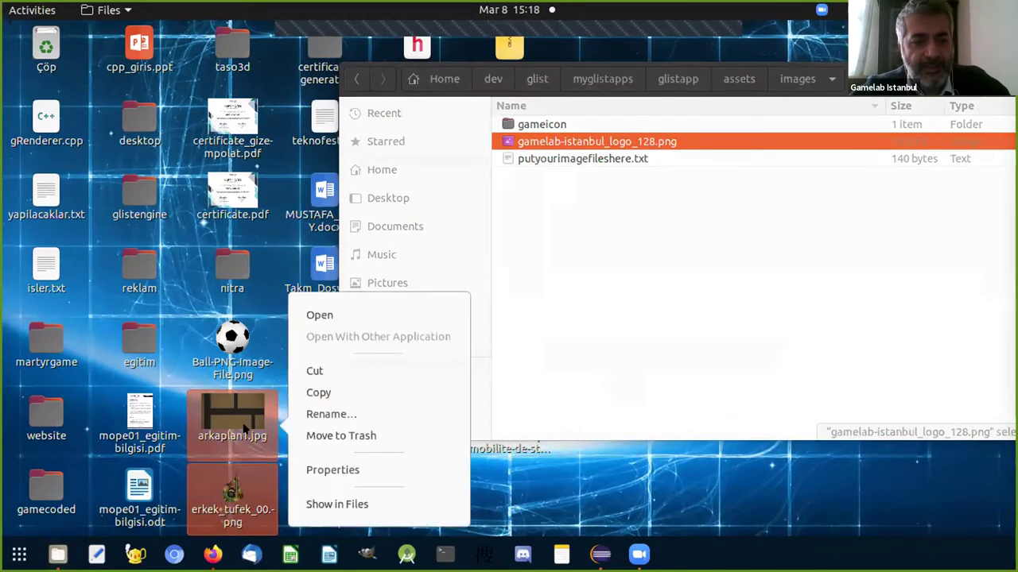
left_click(336, 390)
left_click(568, 232)
right_click(568, 232)
left_click(601, 260)
left_click(568, 233)
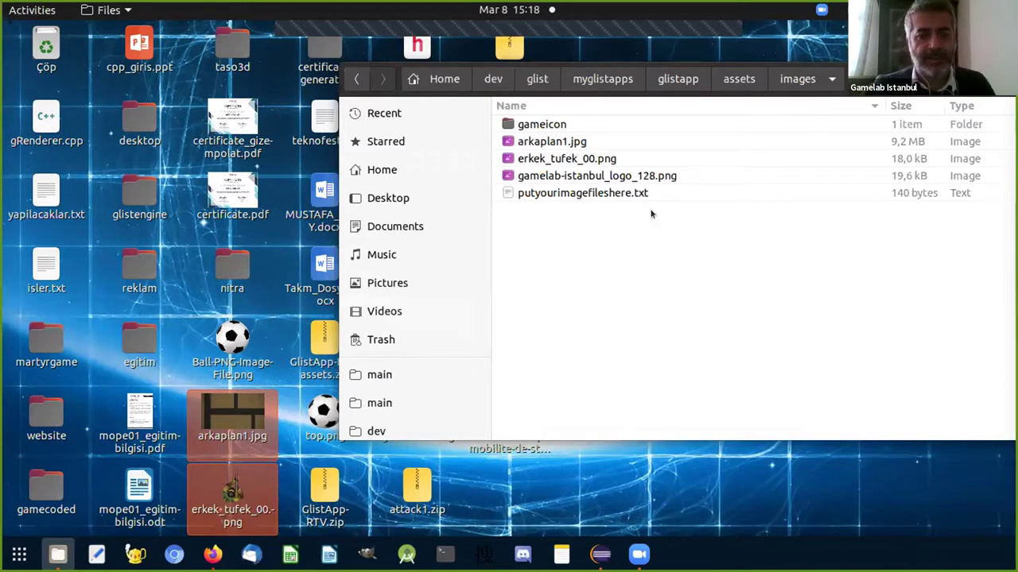
left_click(634, 312)
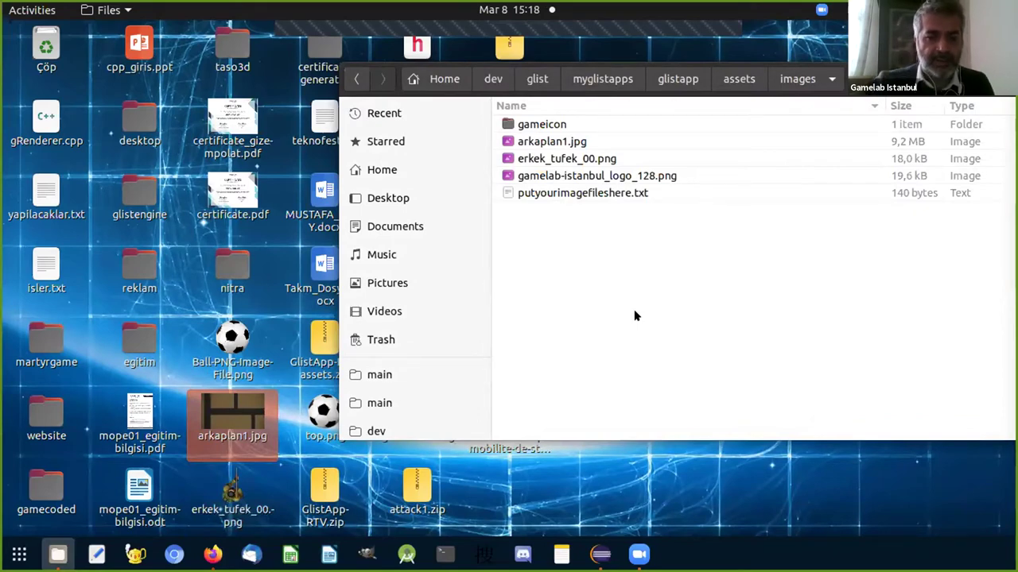
Switch to Eclipse, close the gBaseCanvas.h and gBaseCanvas.cpp files and show GameCanvas.h
left_click(602, 554)
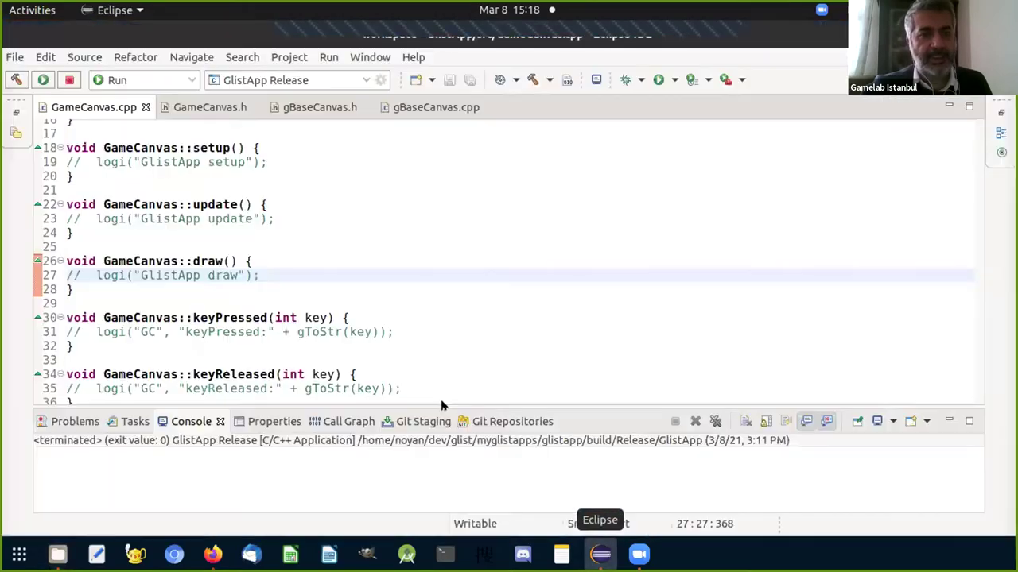
left_click(378, 106)
left_click(216, 107)
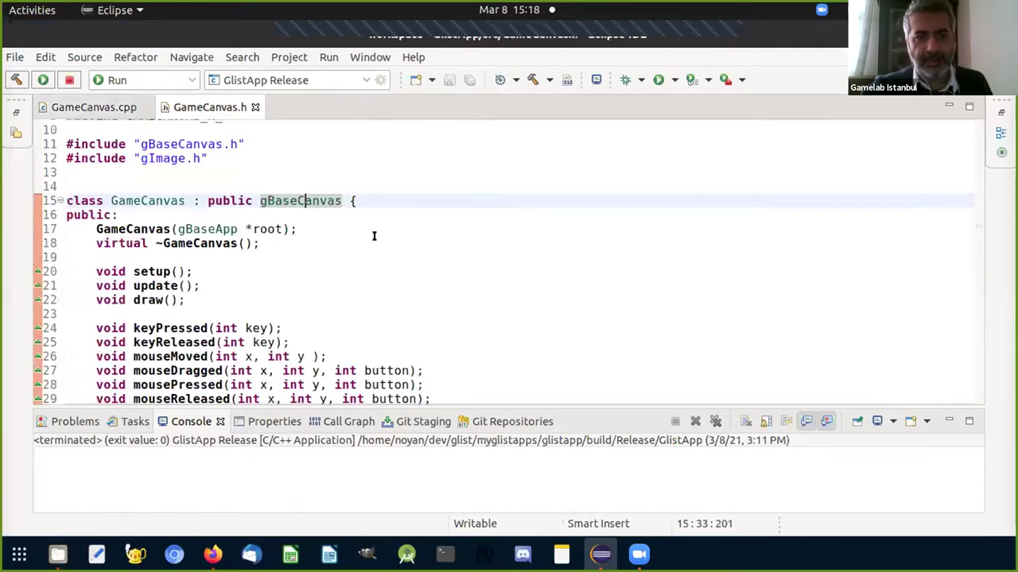
Declare "gImage background;" in the private section of the GameCanvas class in GameCanvas.h and save the file
scroll(365, 234, "down", 4)
left_click(190, 327)
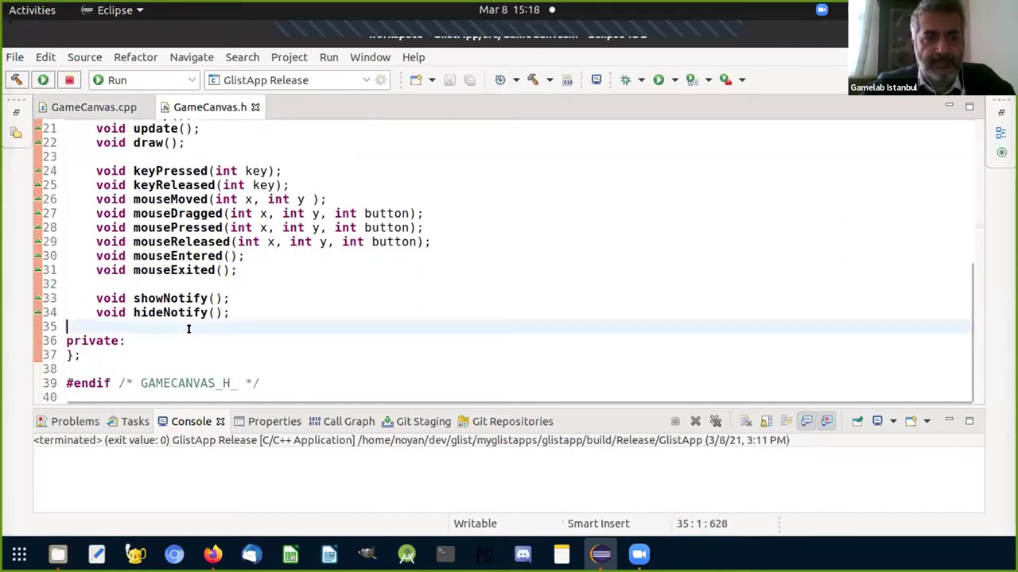
left_click(191, 342)
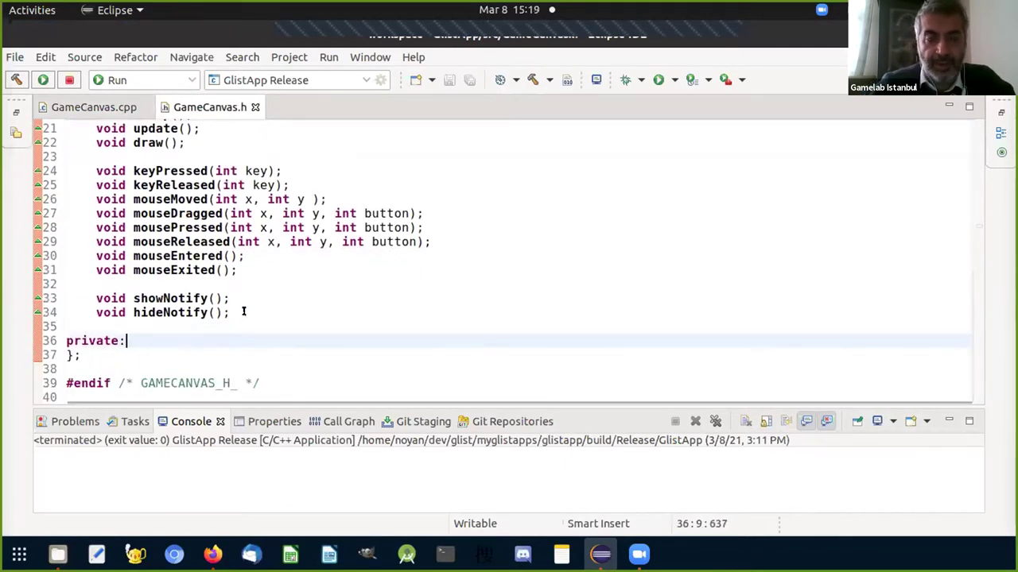
key("Return")
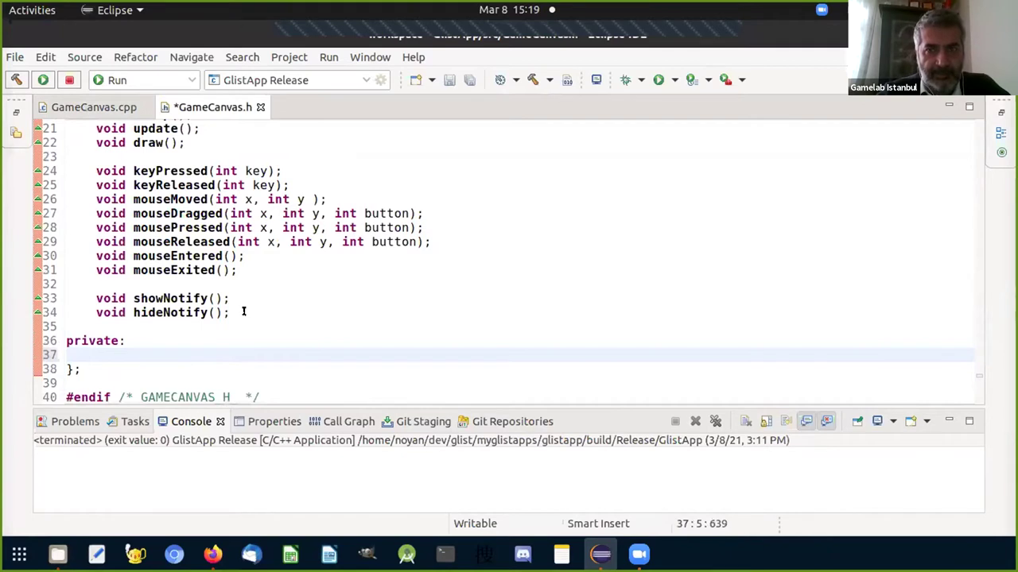
type("gImage ")
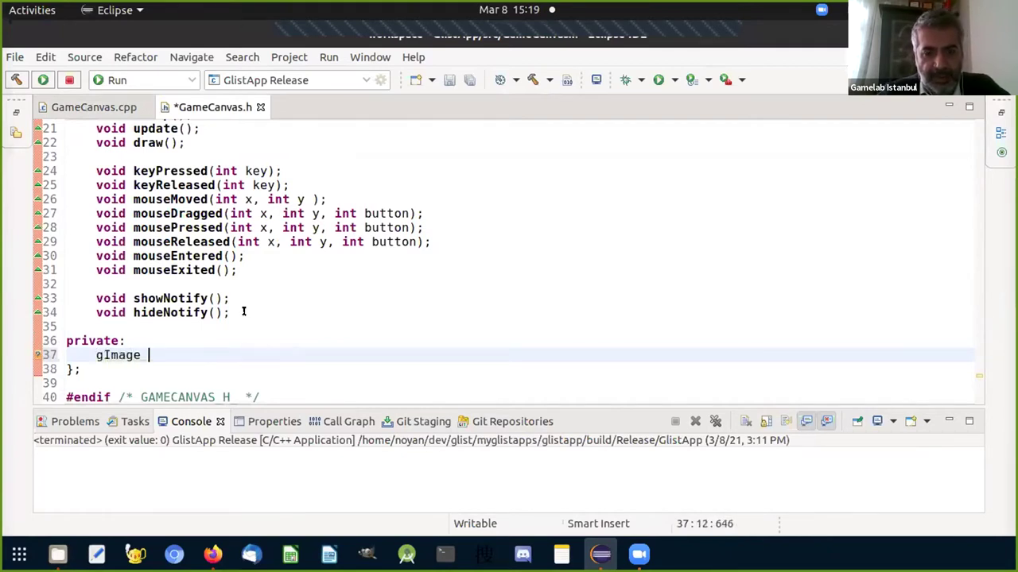
type("back")
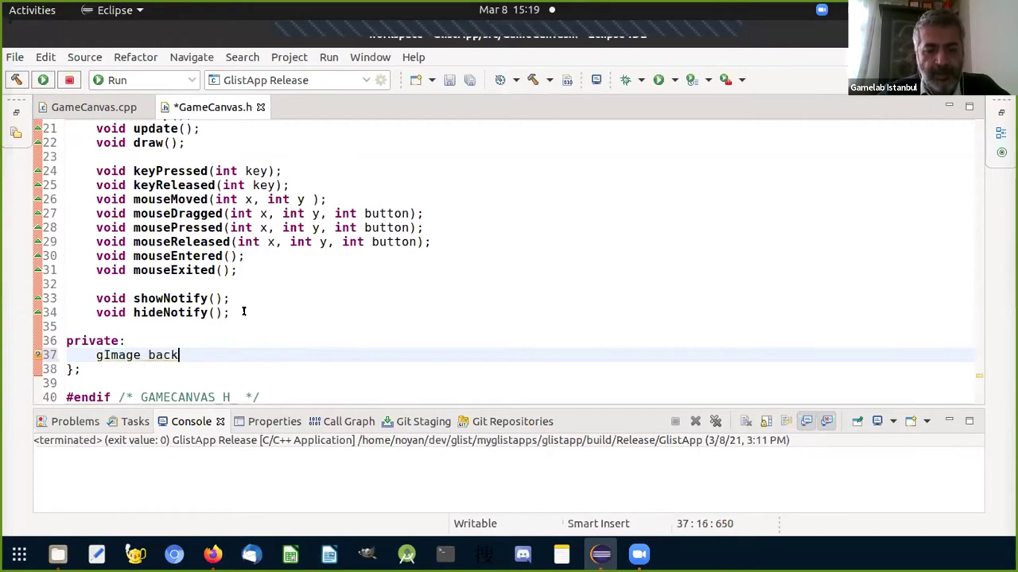
type("ground;")
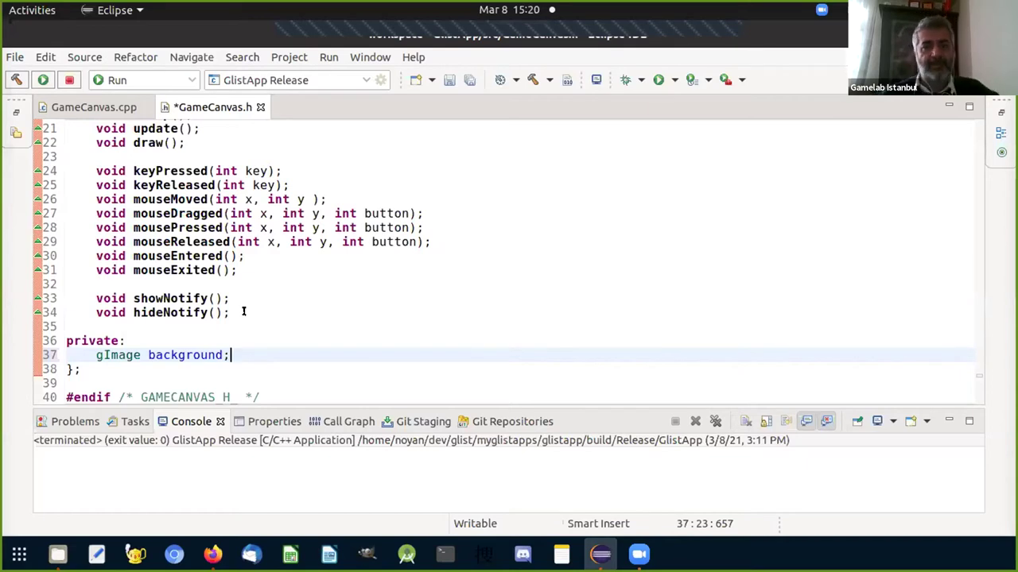
key("ctrl+s")
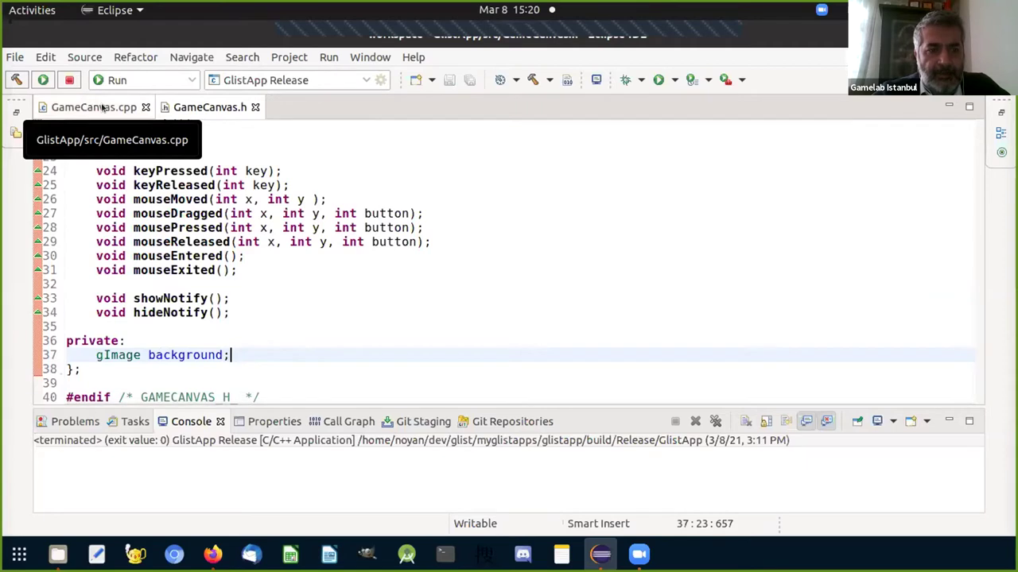
Show GameCanvas.cpp and place the text cursor at the end of the commented log line in setup()
left_click(102, 106)
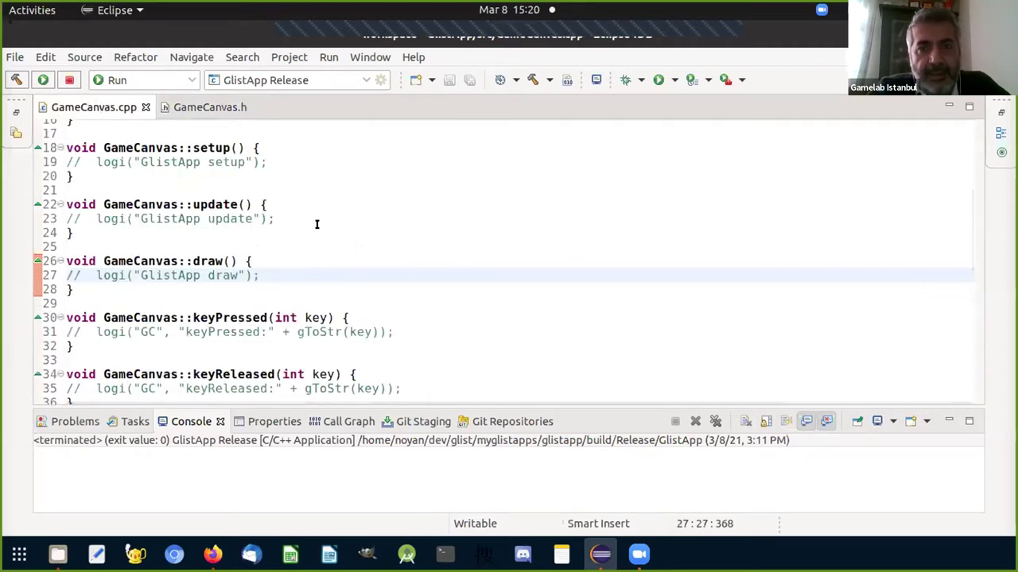
left_click(308, 161)
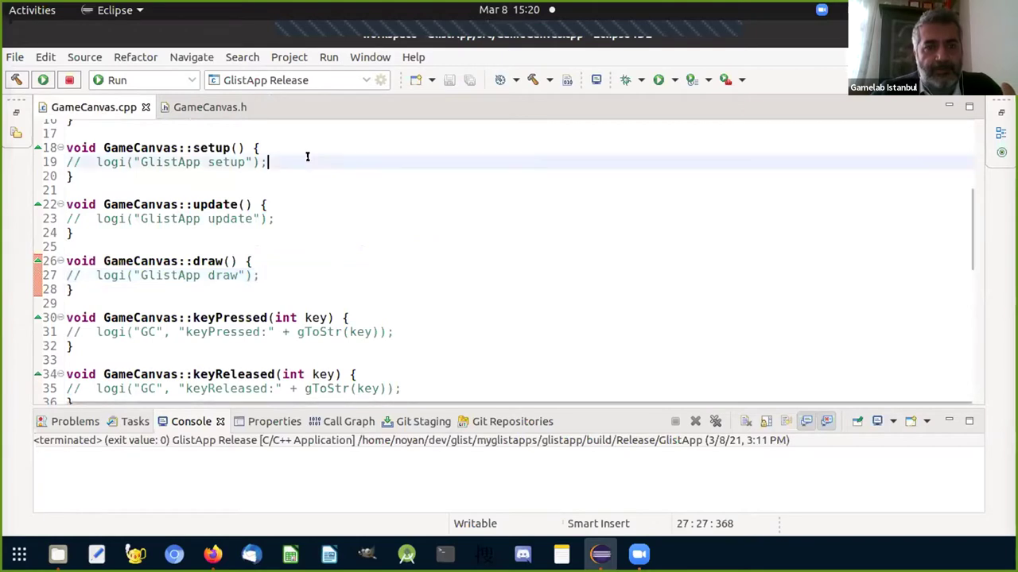